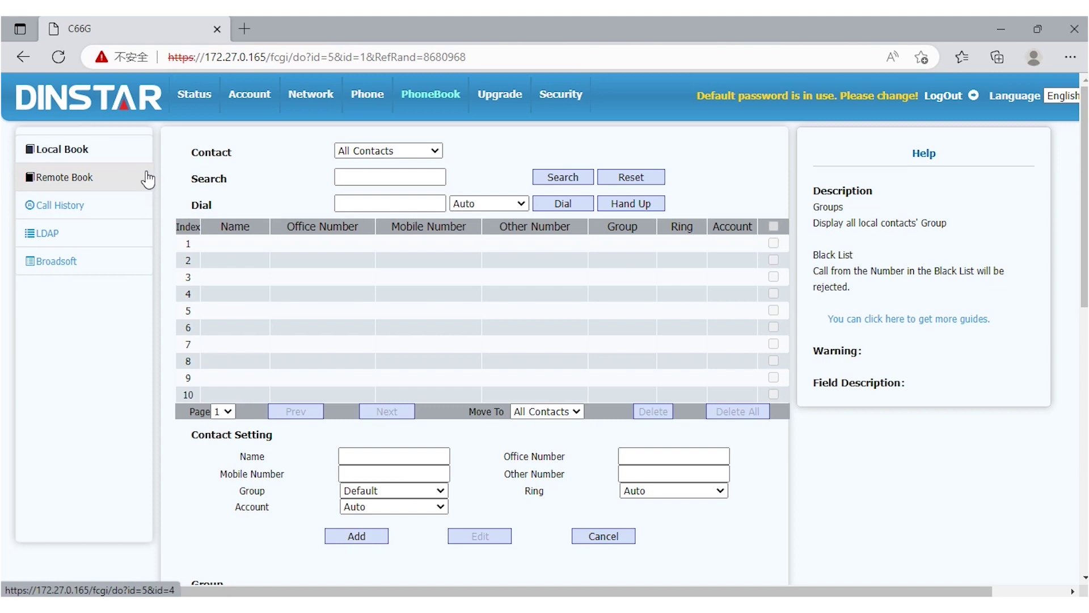
- Look over the Local Book's contact list and check which accounts can be chosen for dialing
left_click(139, 144)
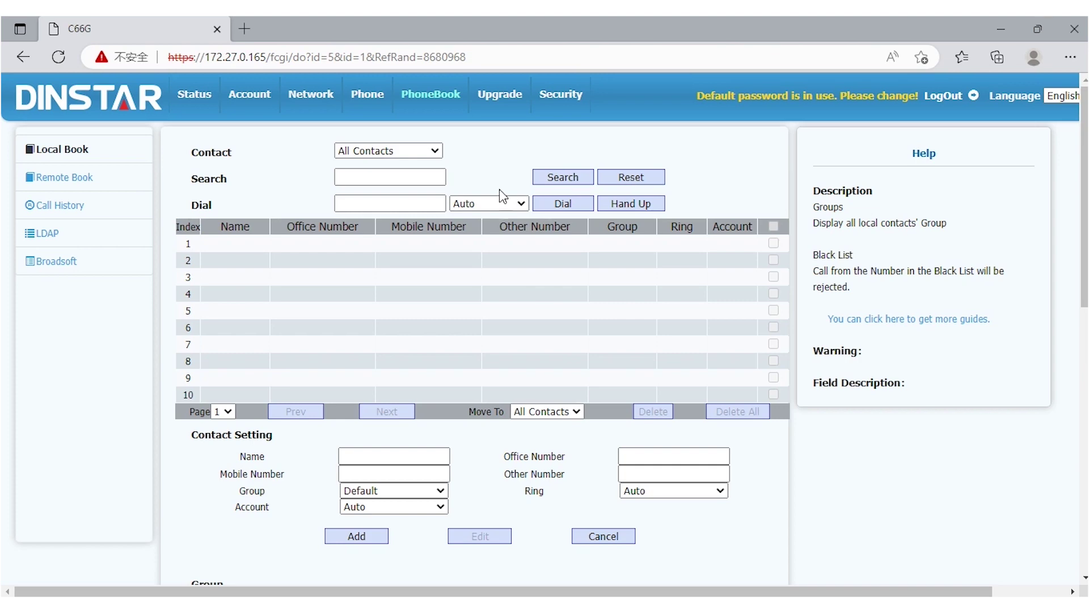
scroll(510, 175, "down", 1)
scroll(509, 173, "up", 1)
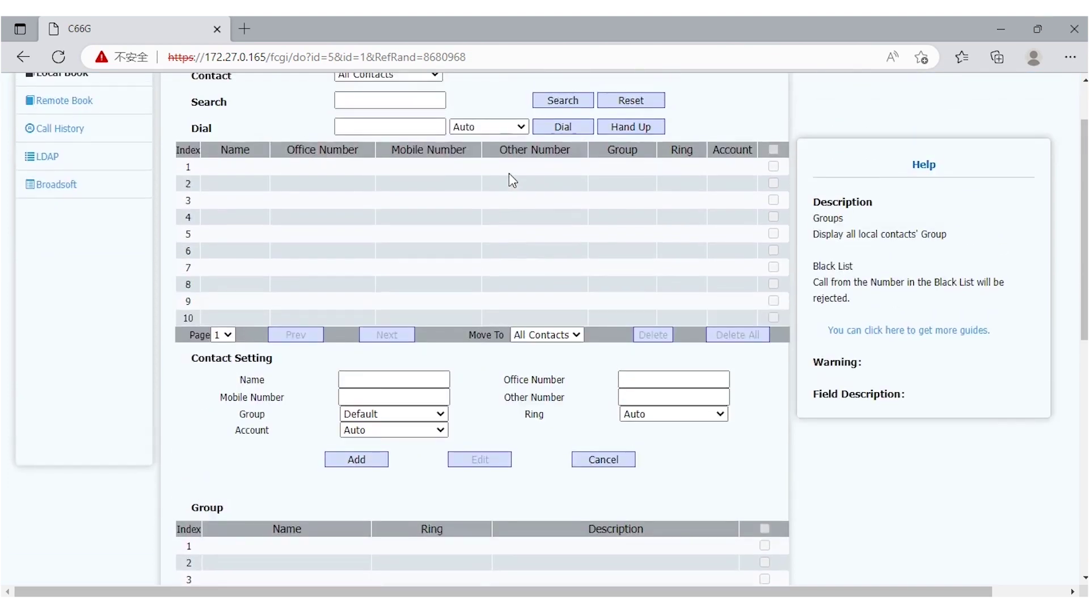
scroll(499, 143, "up", 1)
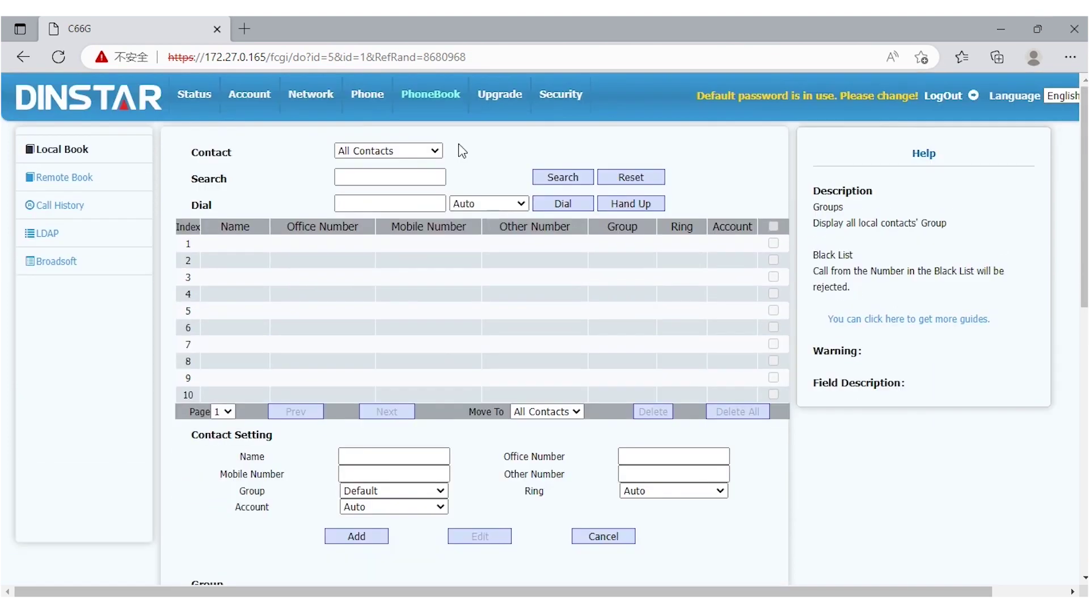
left_click(486, 203)
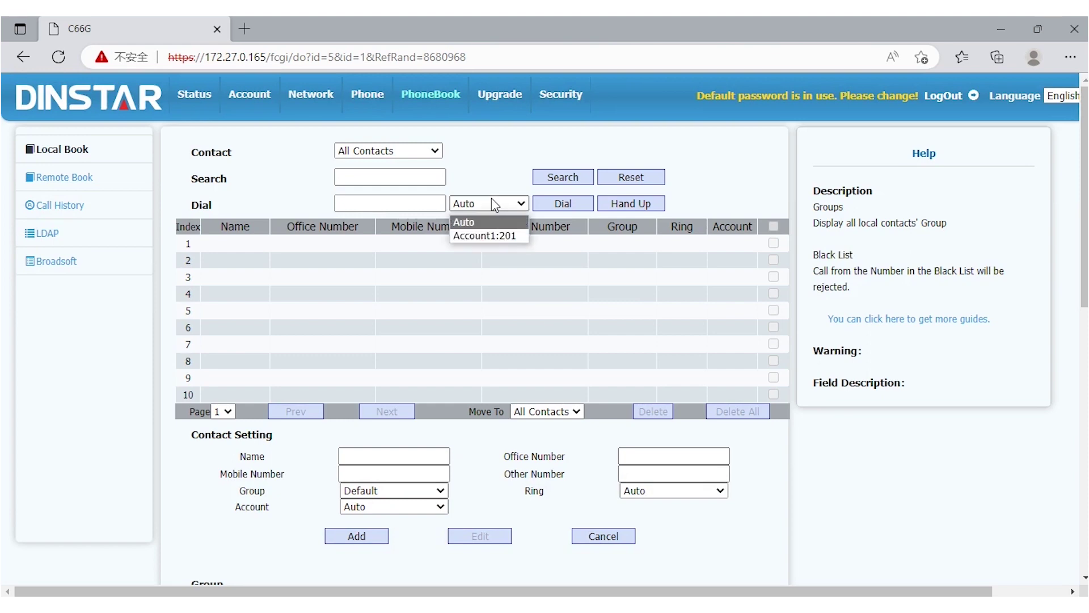
left_click(491, 203)
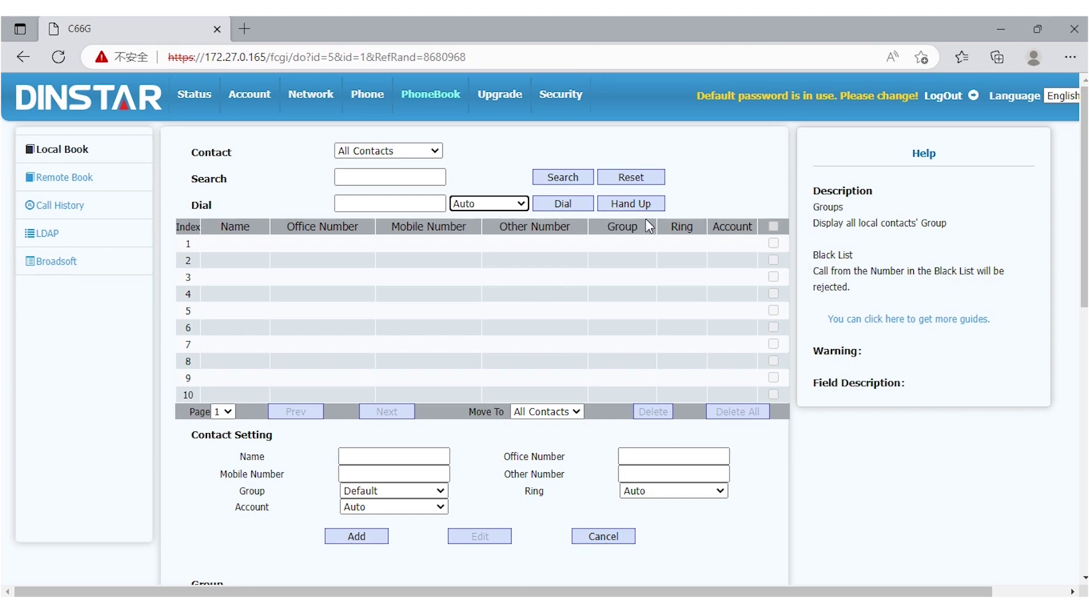
- Review the Local Book's contact and group settings, and check the available export formats under Import/Export
scroll(626, 270, "down", 1)
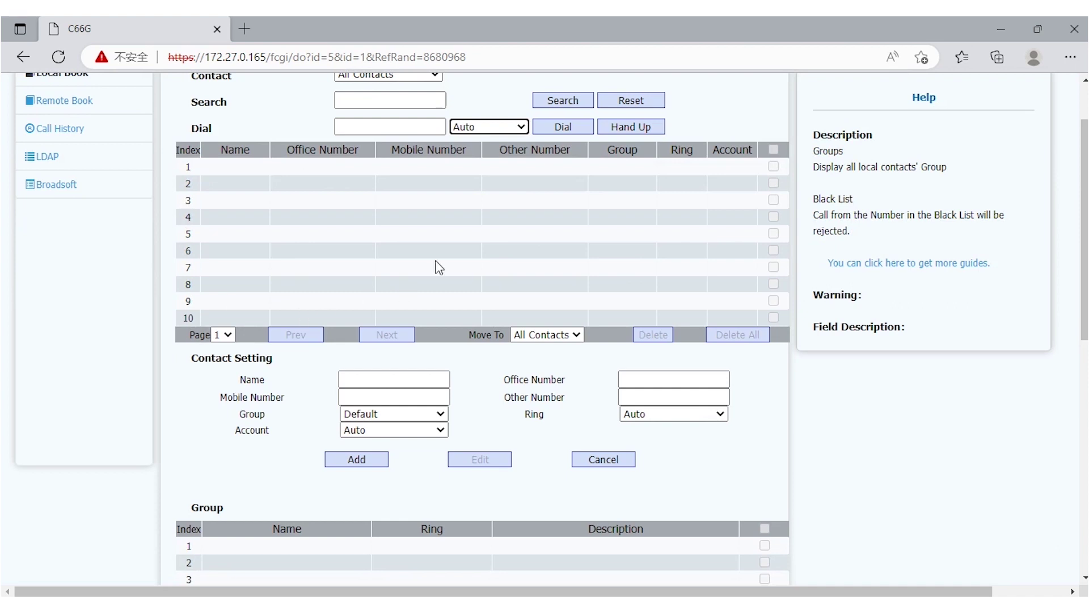
scroll(341, 369, "down", 1)
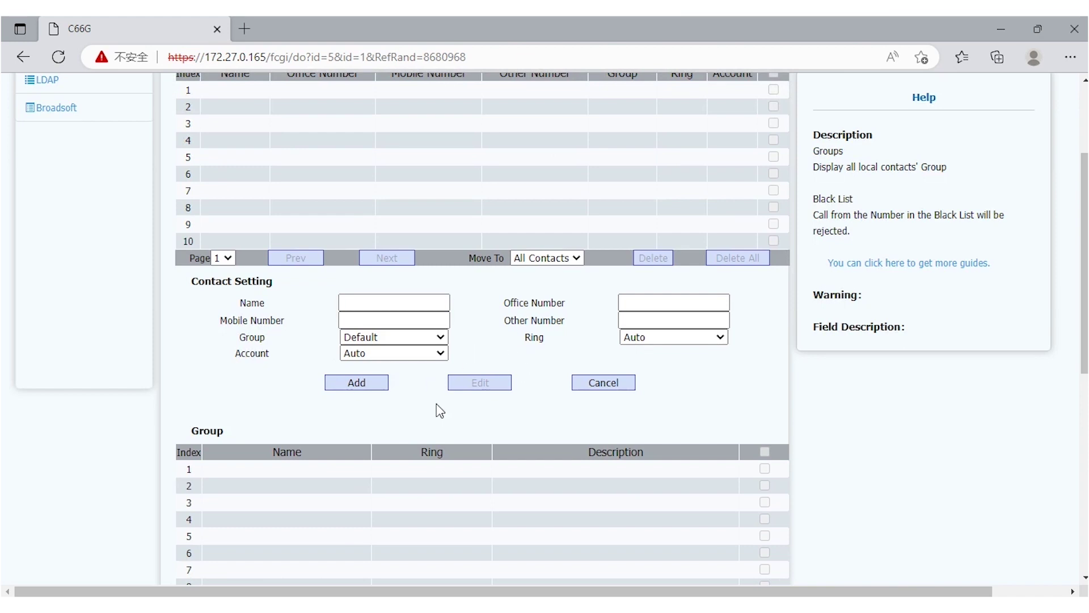
scroll(521, 391, "down", 3)
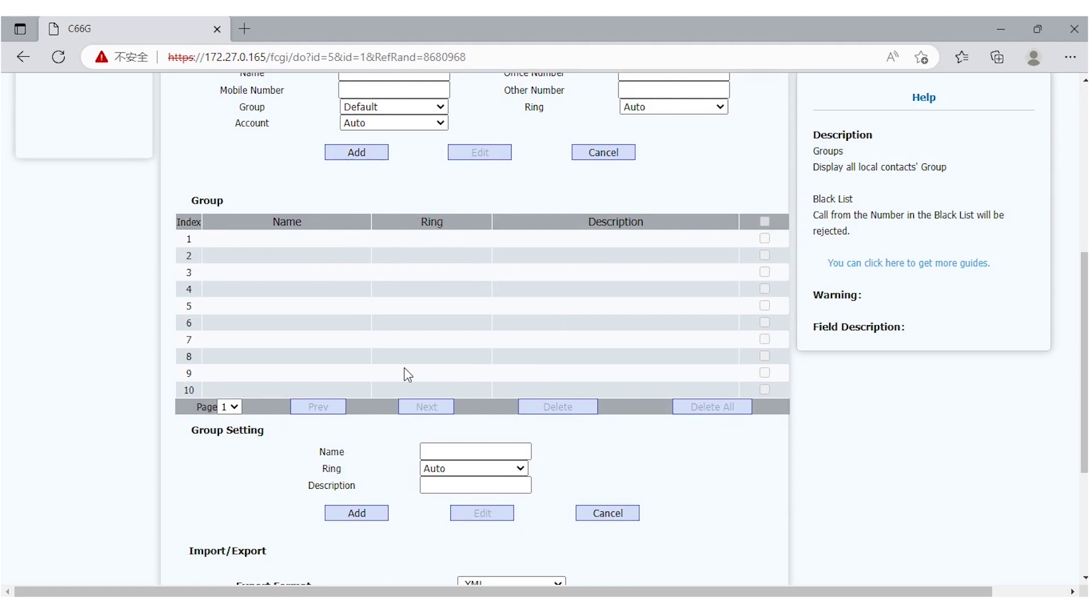
scroll(409, 369, "down", 3)
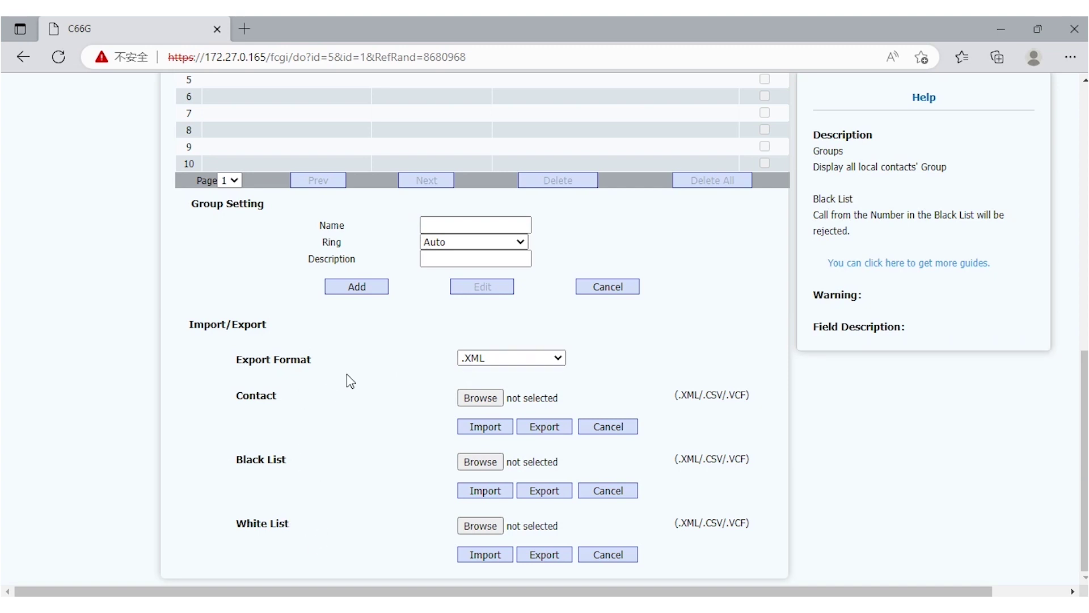
left_click(507, 362)
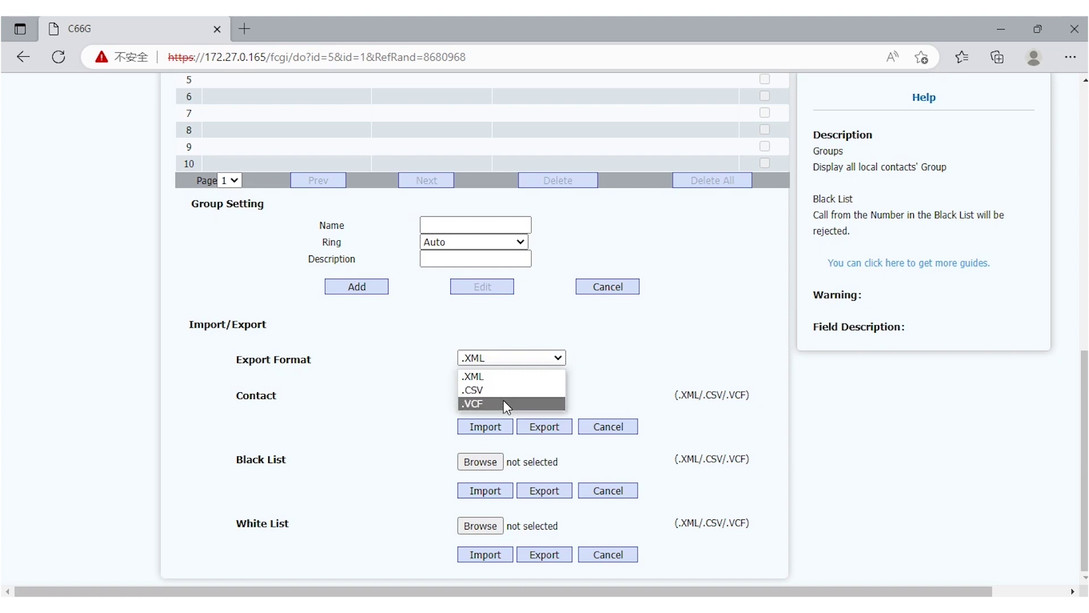
left_click(540, 355)
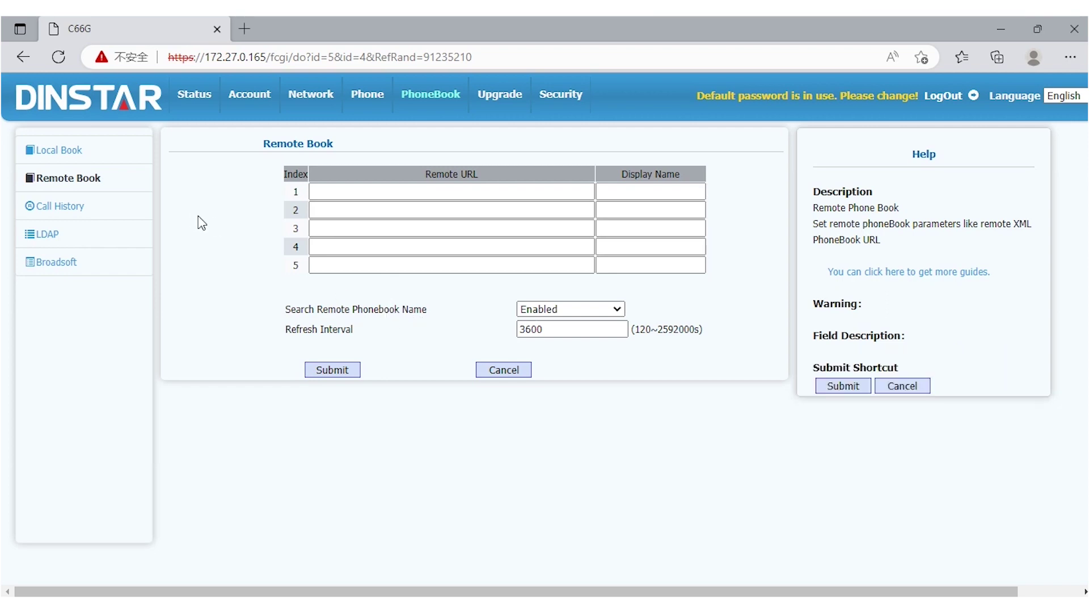
- Open the phone's Call History page and check the choices for More Info On History and the Call History filter
left_click(126, 217)
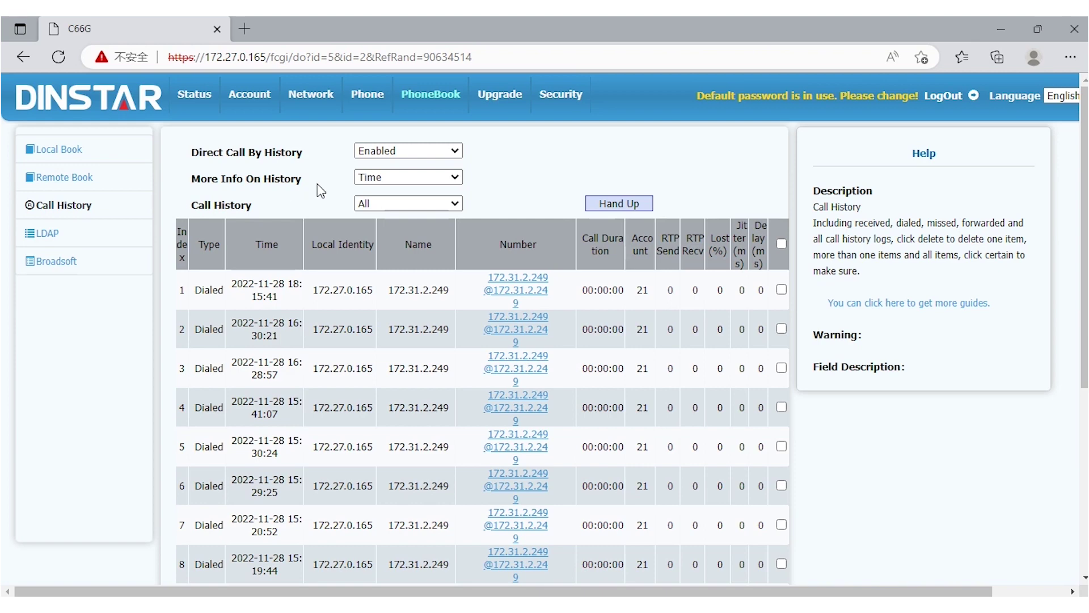
left_click(418, 180)
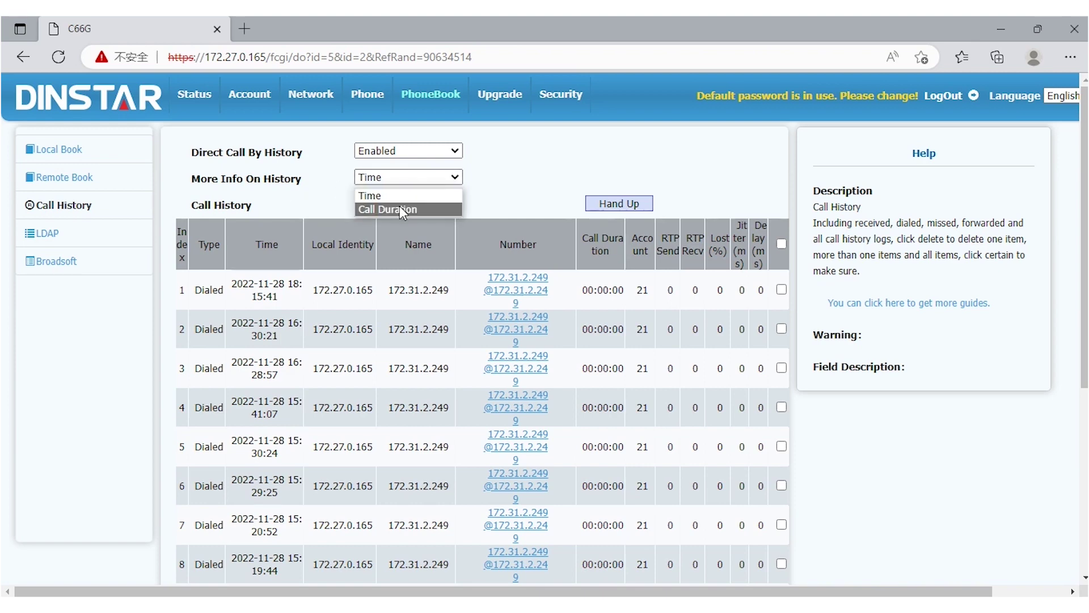
left_click(533, 181)
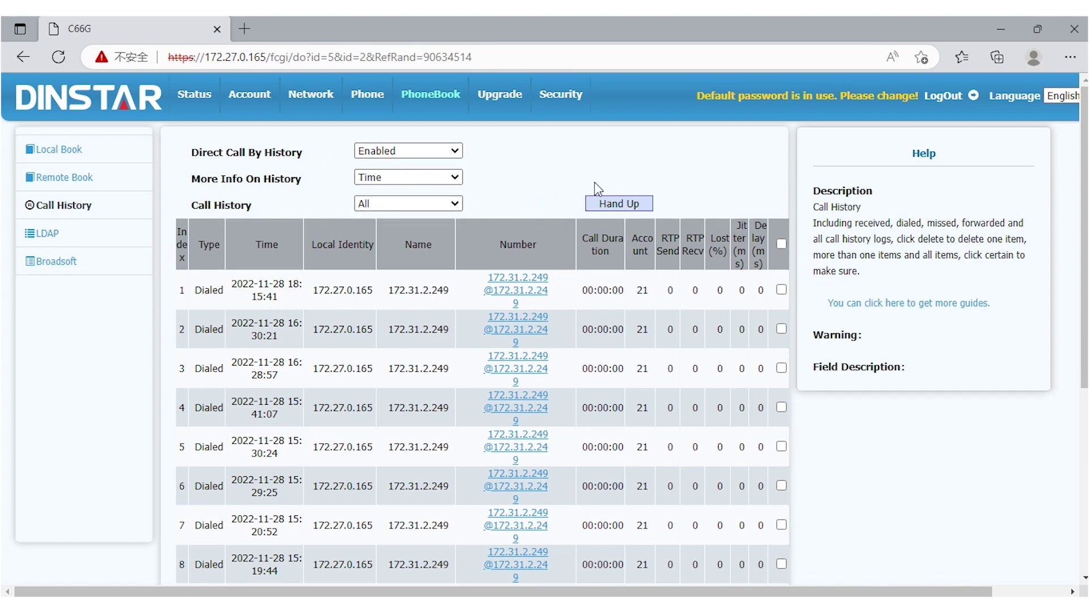
left_click(455, 203)
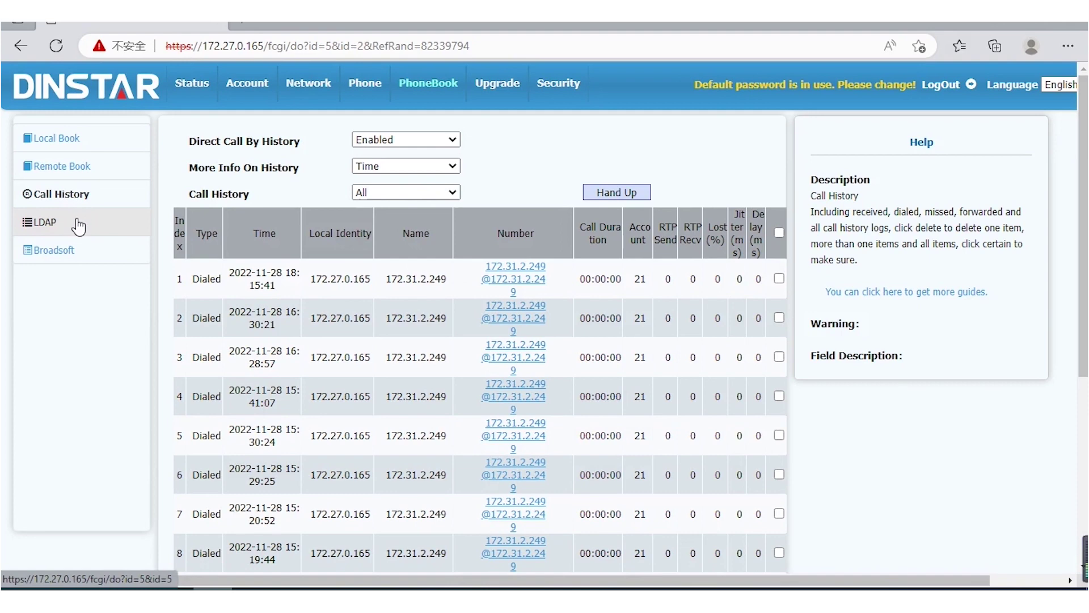
- View the phone book's LDAP settings and open the Broadsoft settings
left_click(77, 233)
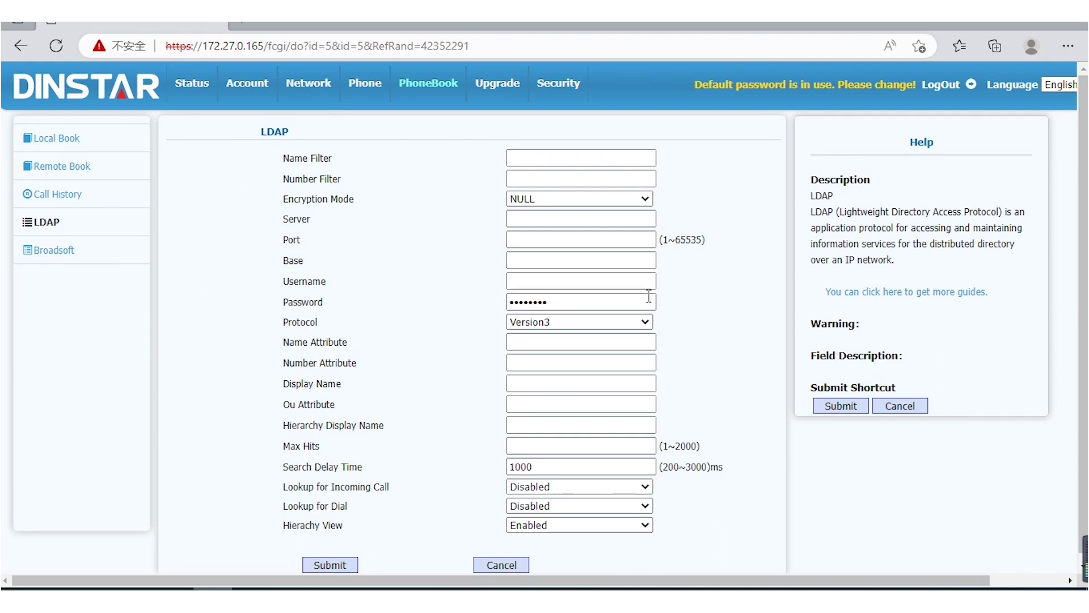
left_click(129, 257)
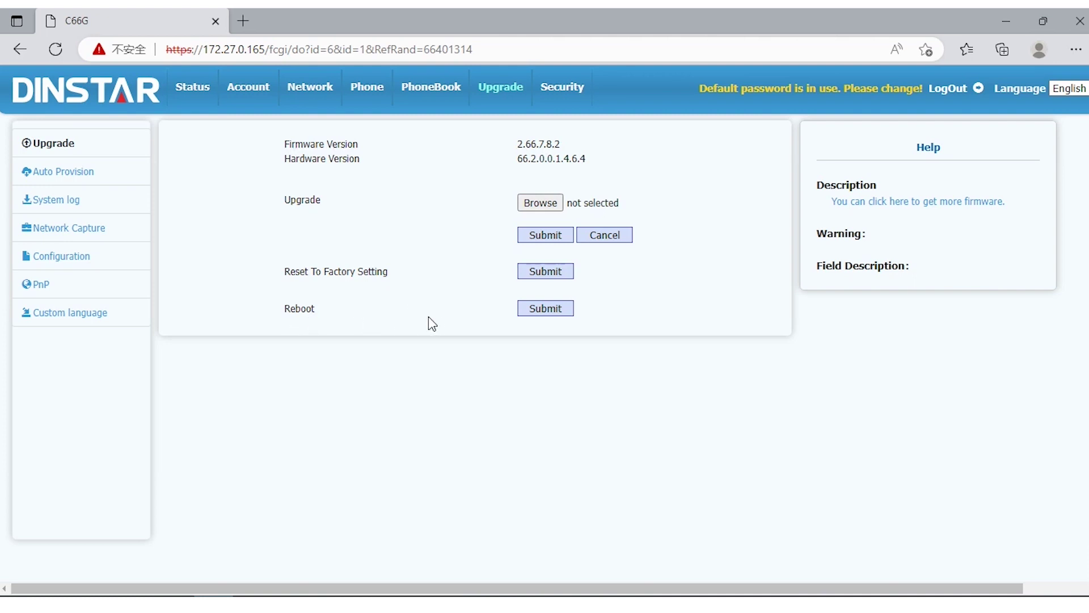
- Review the Auto Provision settings and the PnP server settings in the Upgrade section
left_click(94, 176)
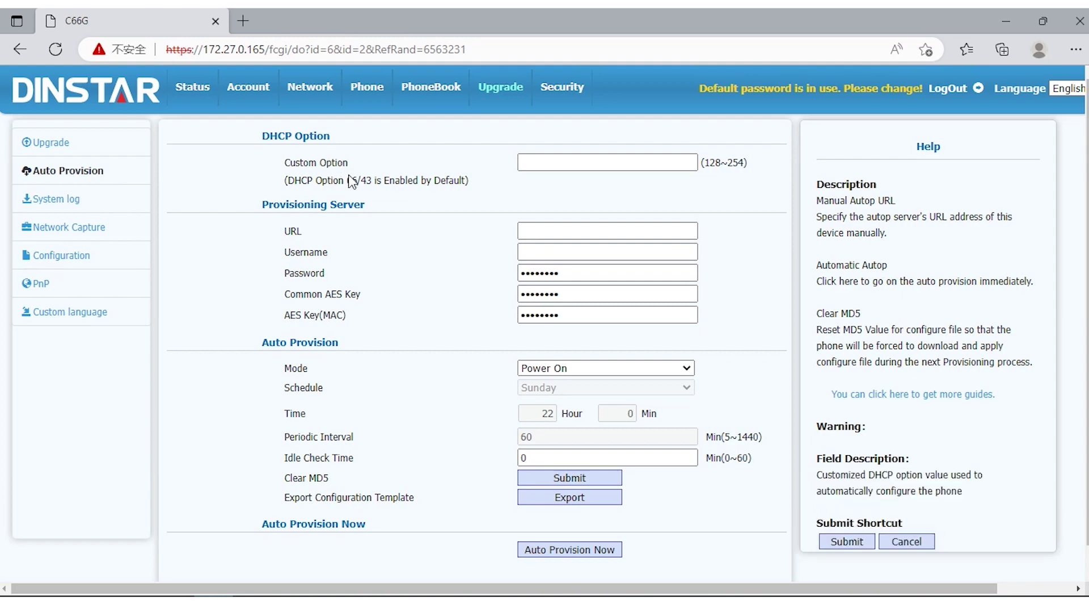
scroll(330, 159, "down", 1)
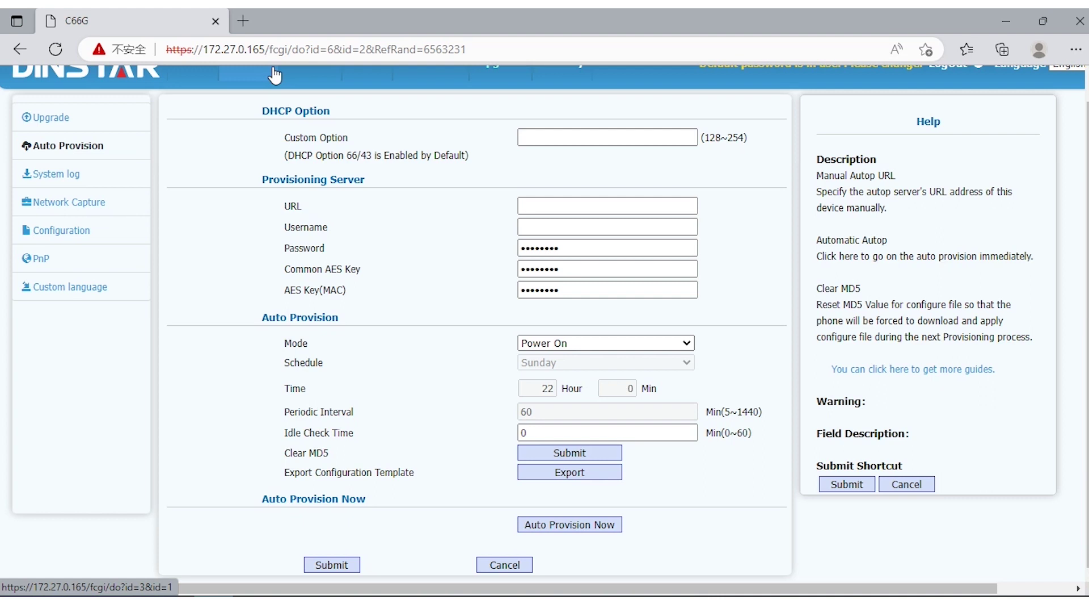
left_click(85, 261)
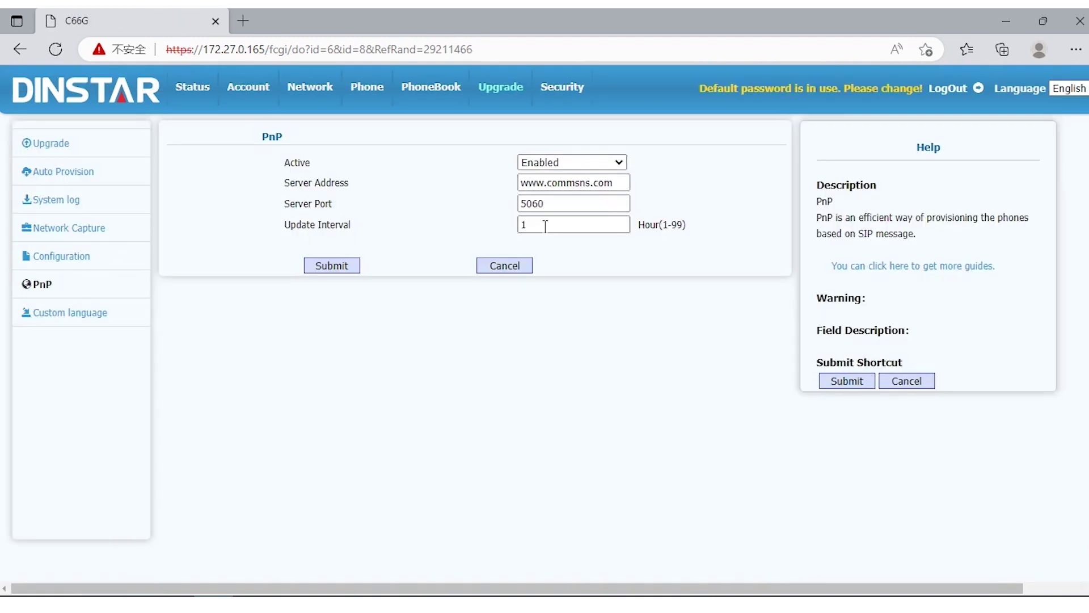
left_click(529, 205)
- Return to Auto Provision and examine its DHCP option, provisioning server and provisioning mode settings
left_click(74, 170)
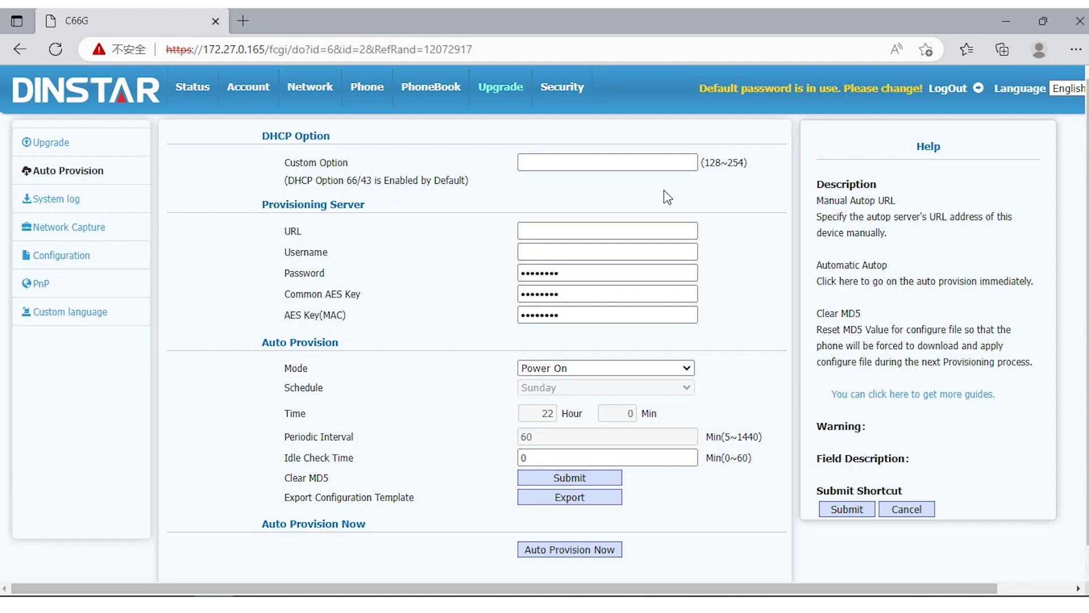
scroll(665, 196, "down", 1)
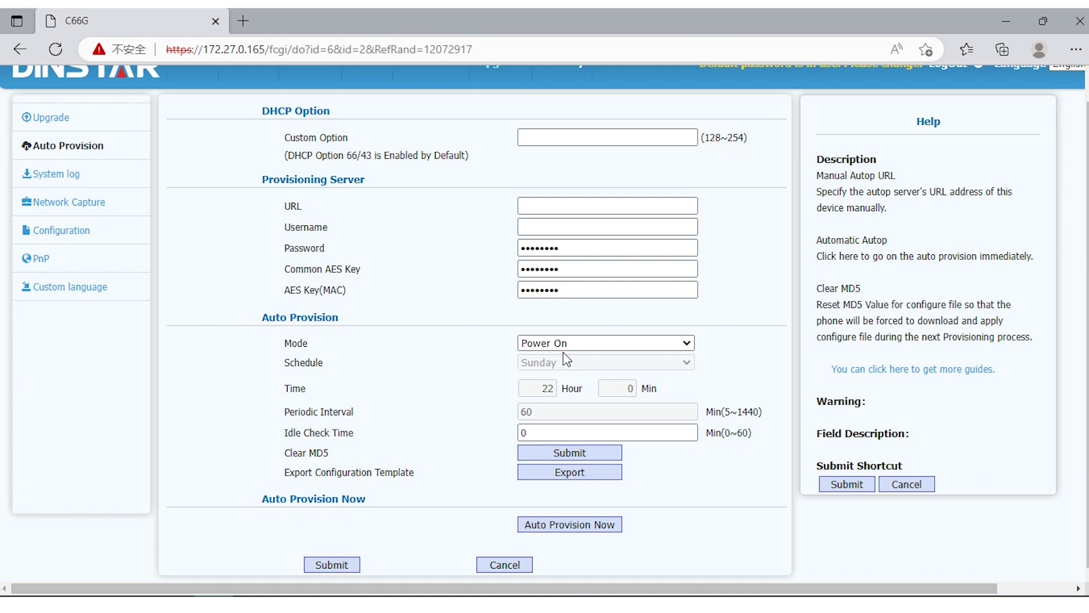
scroll(566, 359, "up", 1)
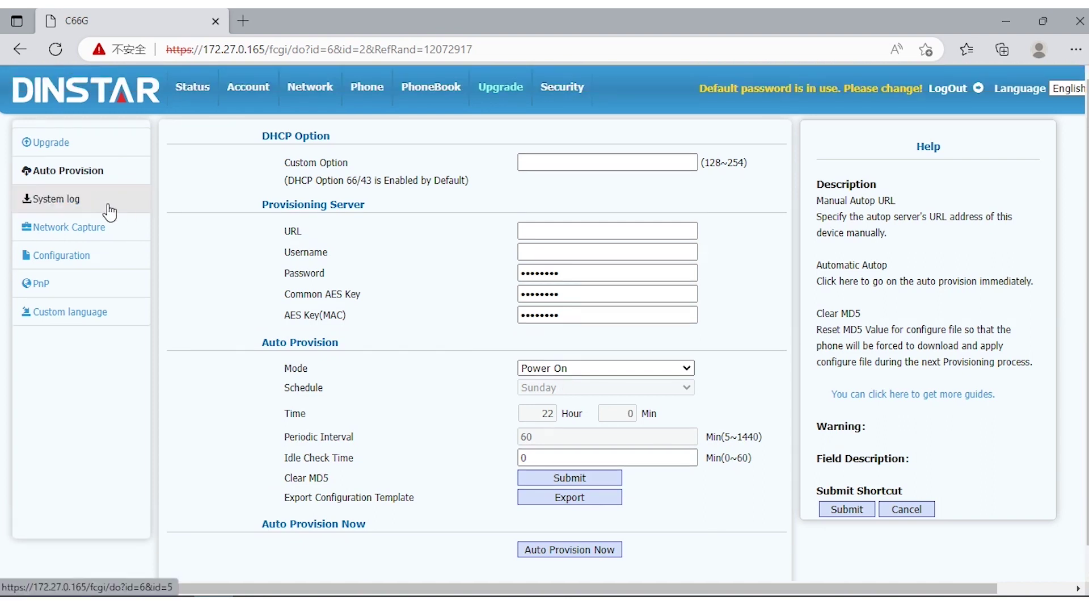
- Go through the Upgrade section's System log, Network Capture, Configuration and Custom language pages
left_click(110, 210)
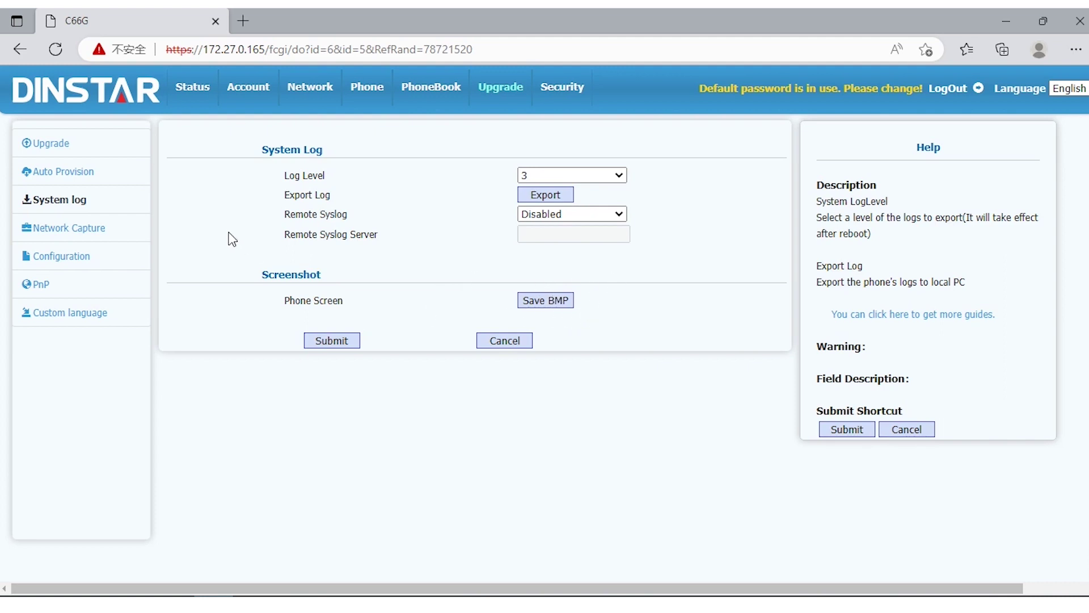
left_click(128, 234)
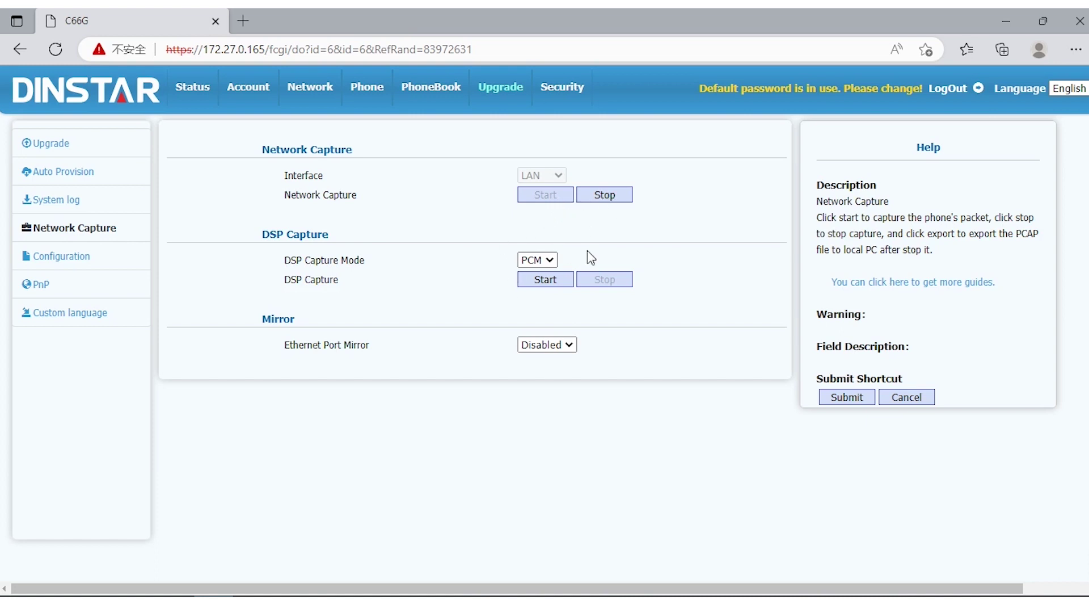
left_click(97, 262)
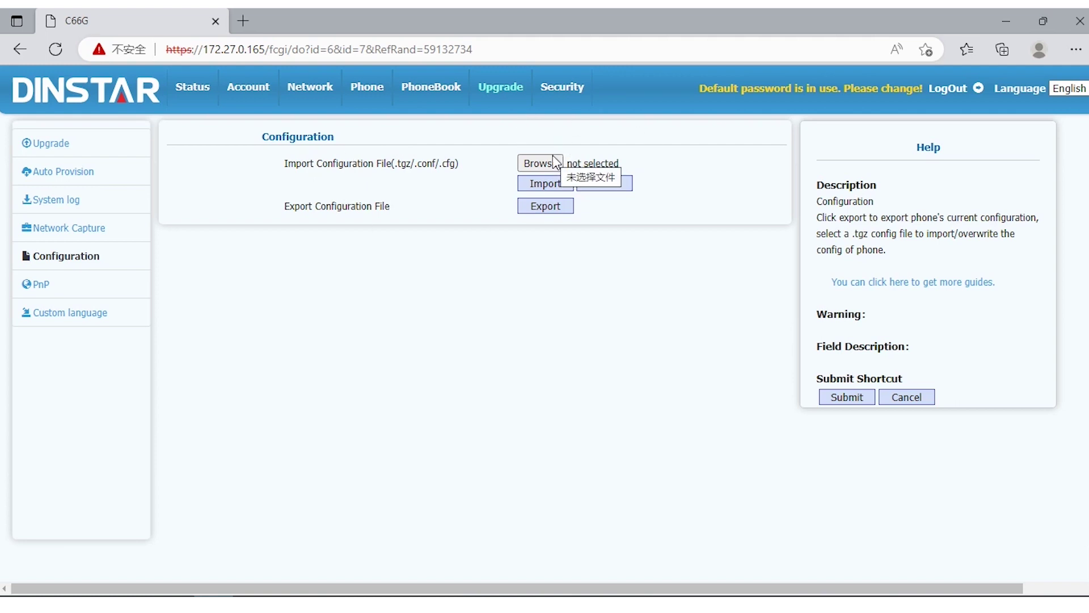
left_click(77, 314)
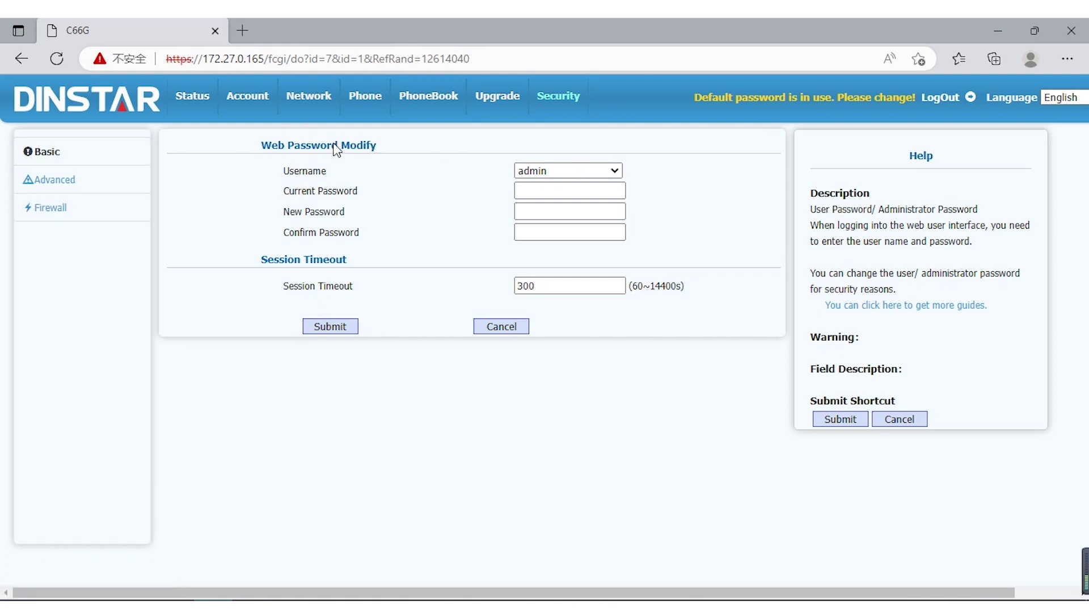
- Check the username choices for the web password change, and review the web server and trusted certificate settings on the Advanced security page
left_click(565, 176)
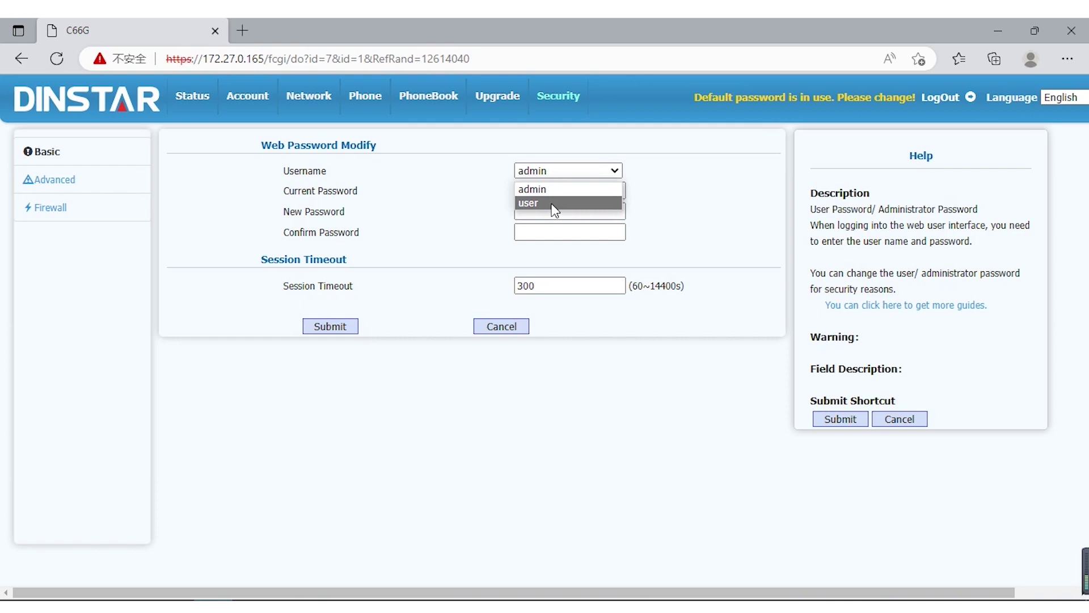
left_click(560, 171)
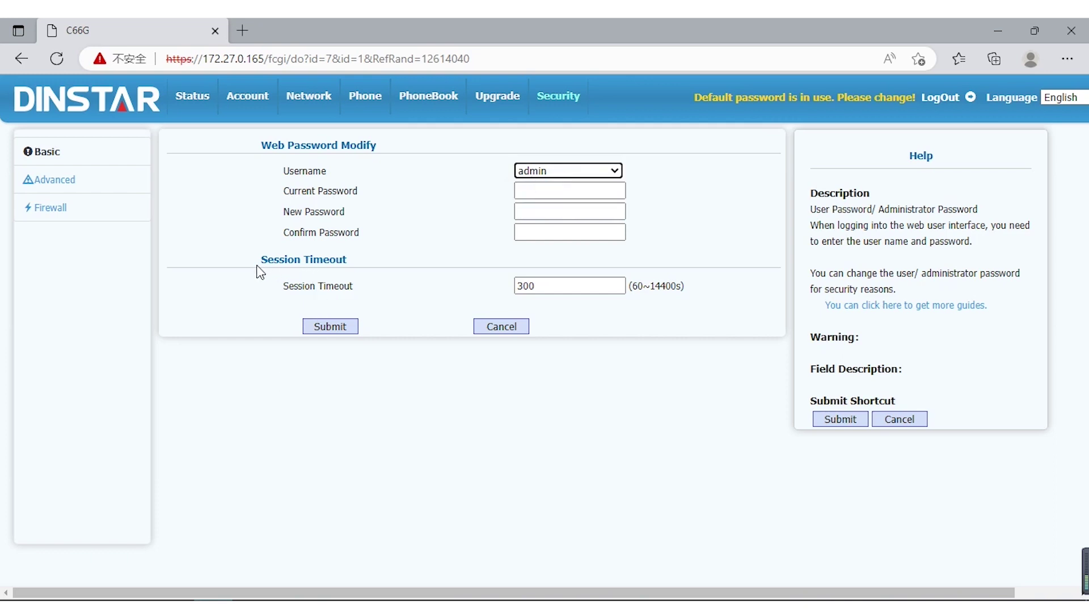
left_click(88, 189)
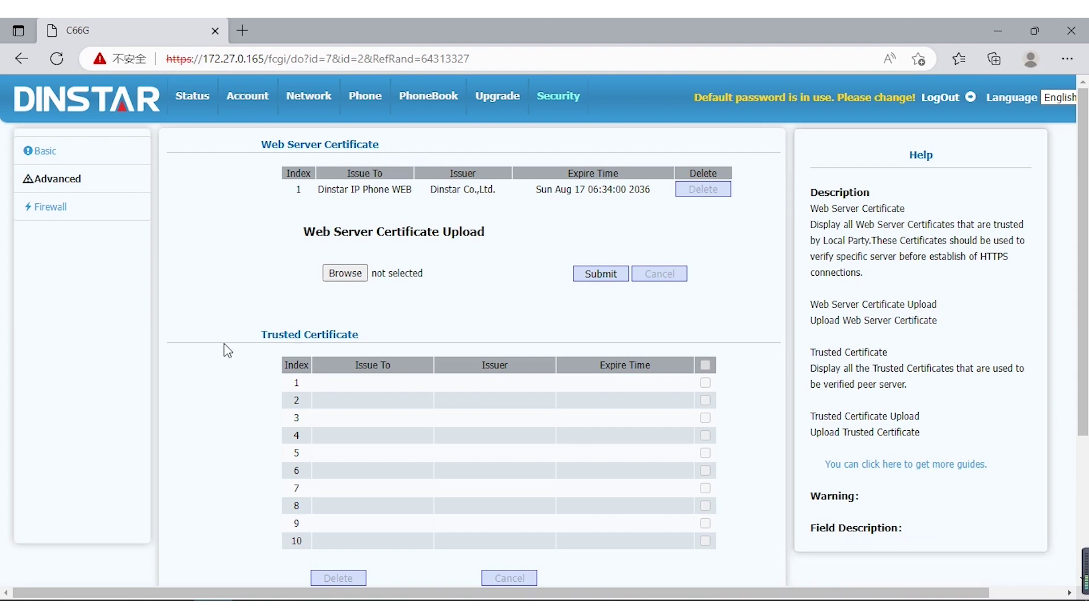
scroll(404, 343, "down", 3)
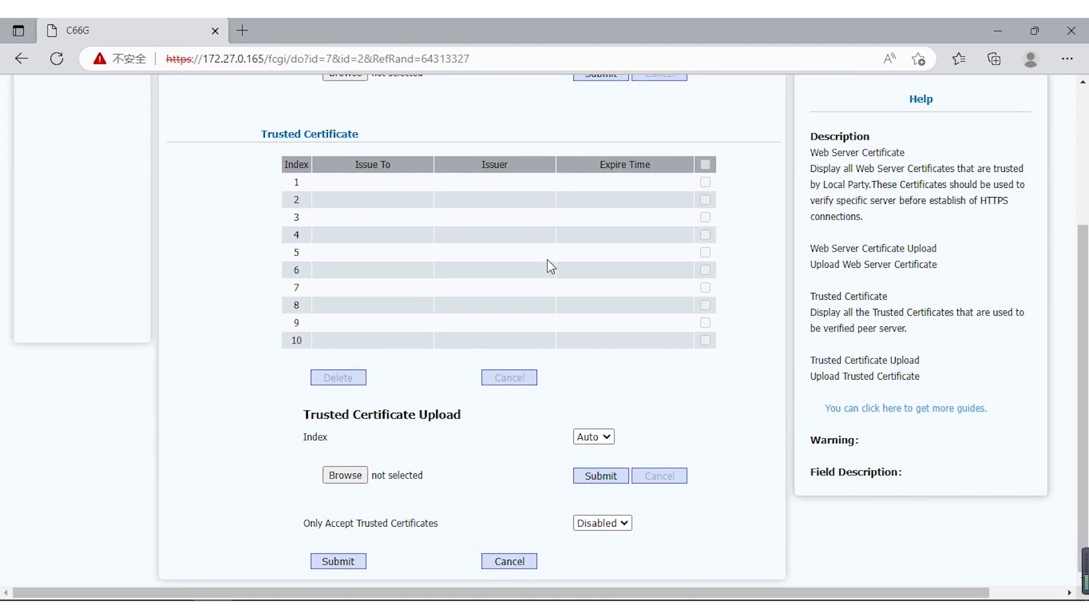
scroll(260, 306, "up", 3)
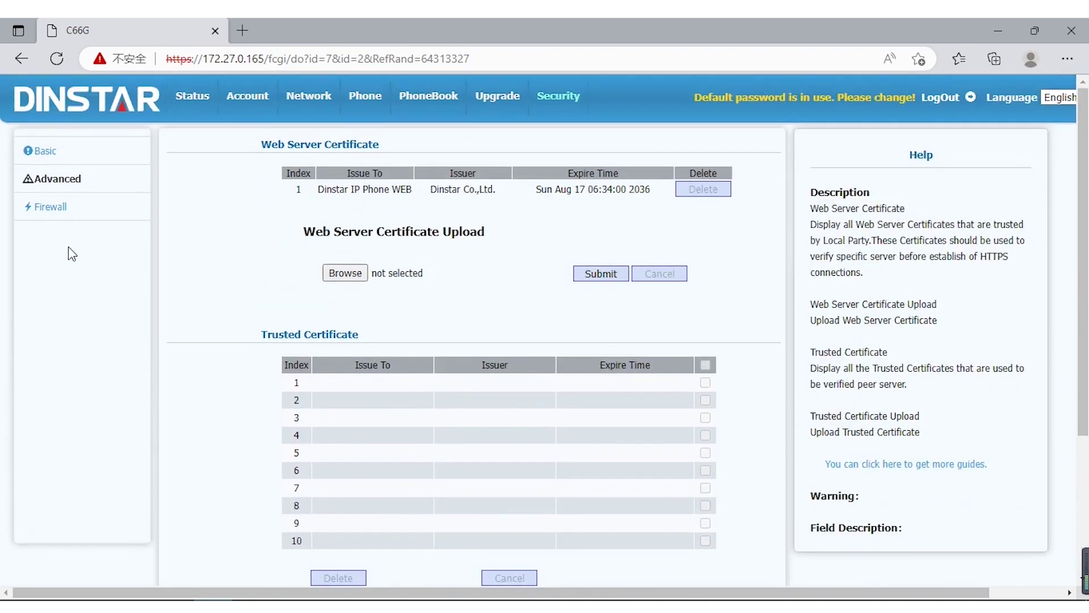
- Review the Firewall page's rule list and rule settings, checking the choices for the rule's Action
left_click(71, 208)
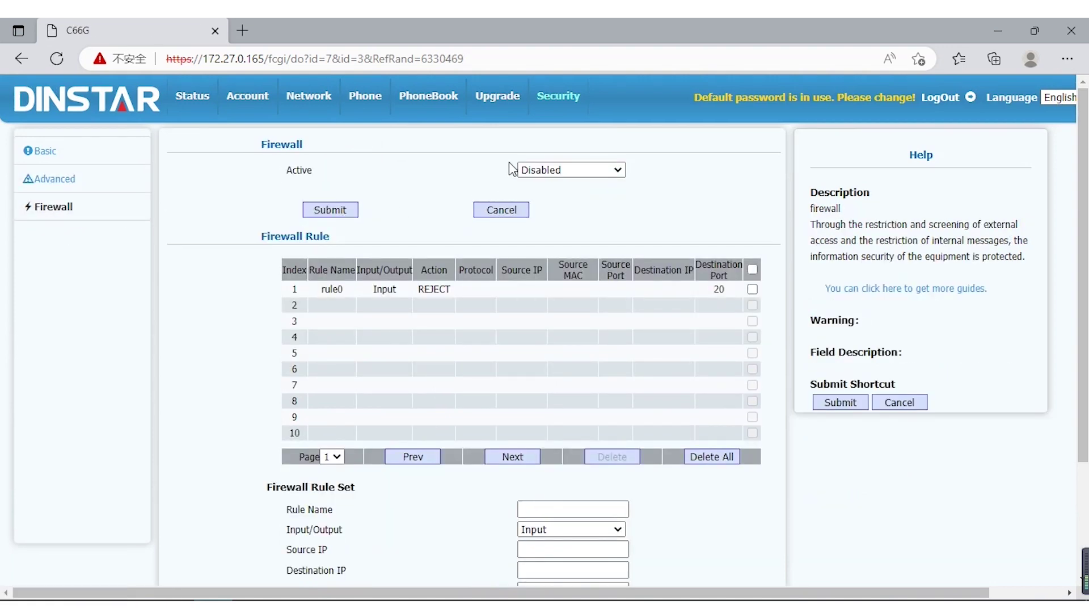
scroll(521, 238, "down", 3)
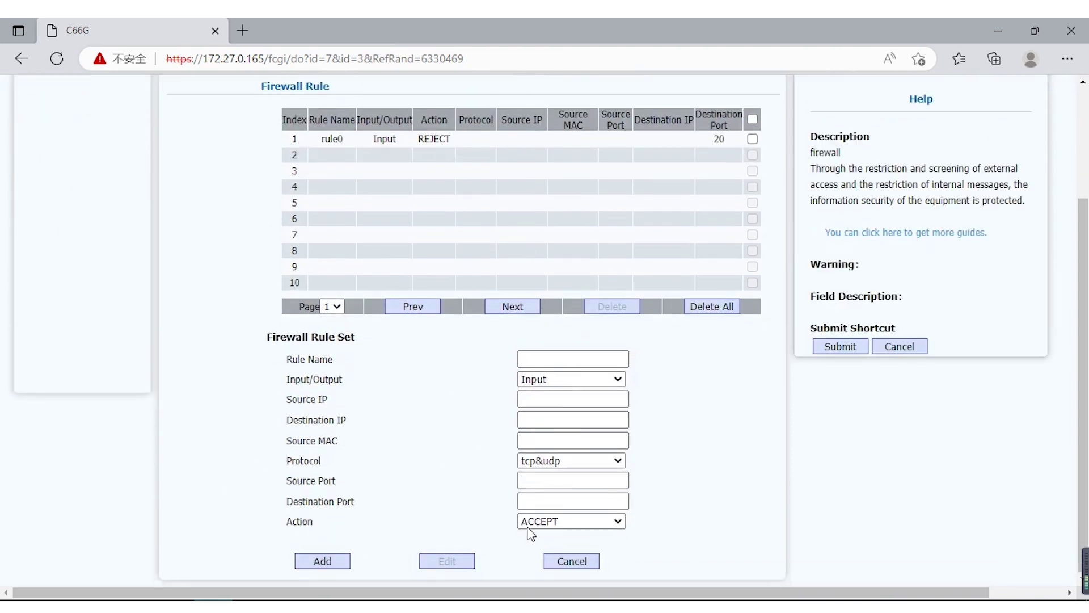
left_click(576, 522)
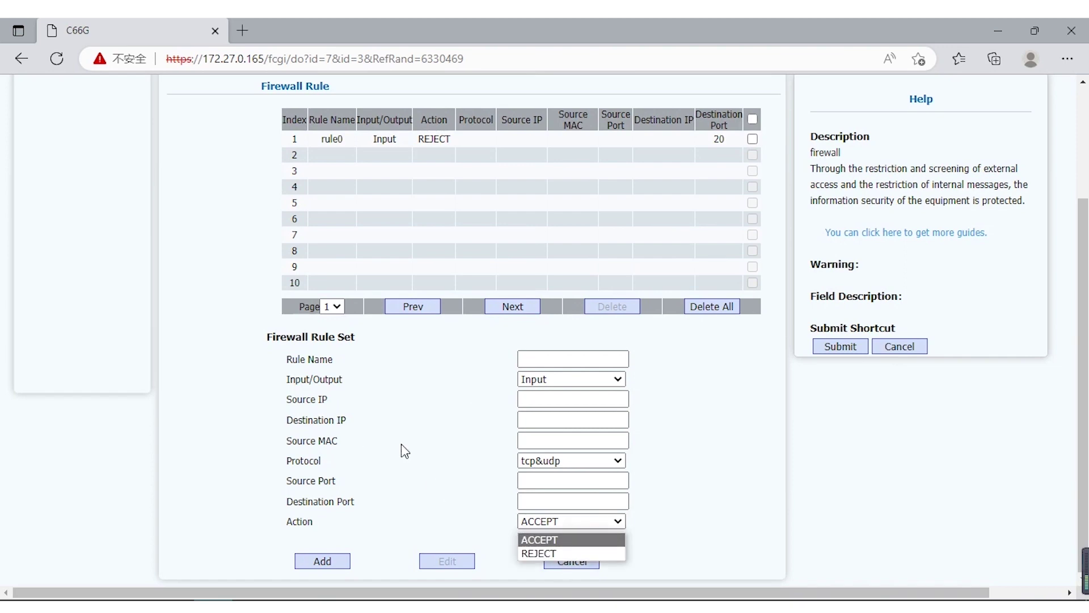
scroll(402, 448, "up", 3)
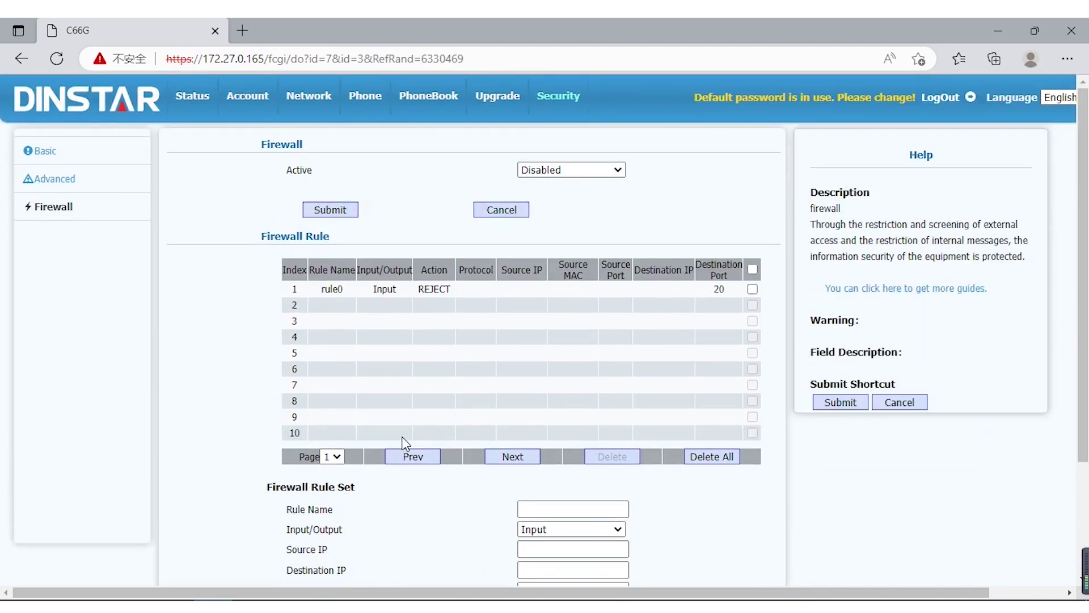